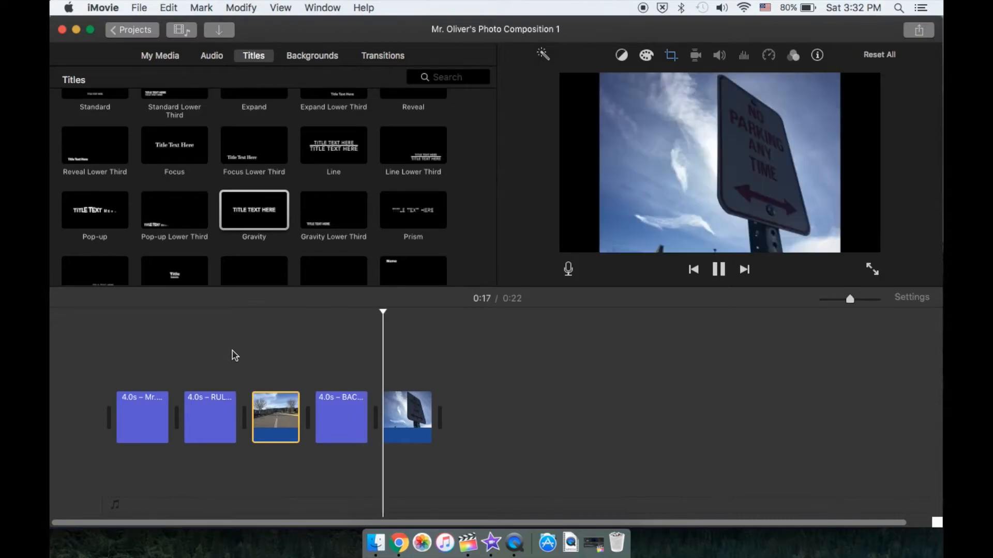
Stop playback and add the Black background to the end of the timeline, after the no-parking sign photo.
{"action": "key", "text": "space"}
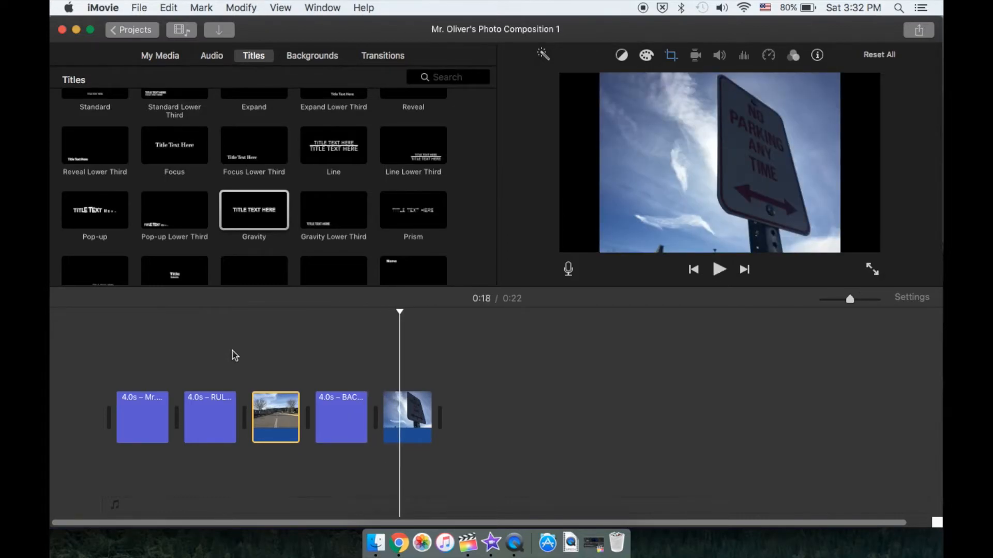
{"action": "left_click", "coordinate": [325, 57]}
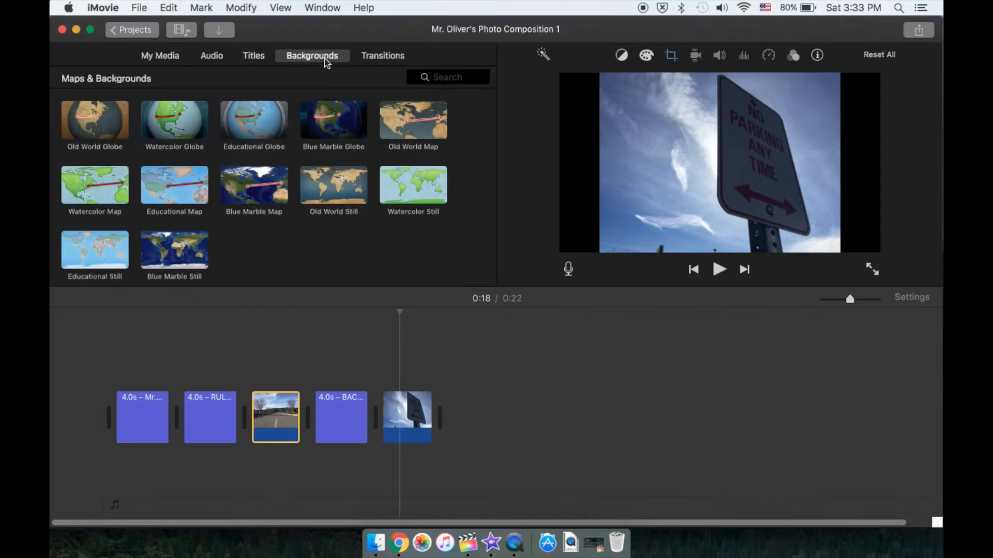
{"action": "scroll", "coordinate": [306, 188], "scroll_direction": "down", "scroll_amount": 5}
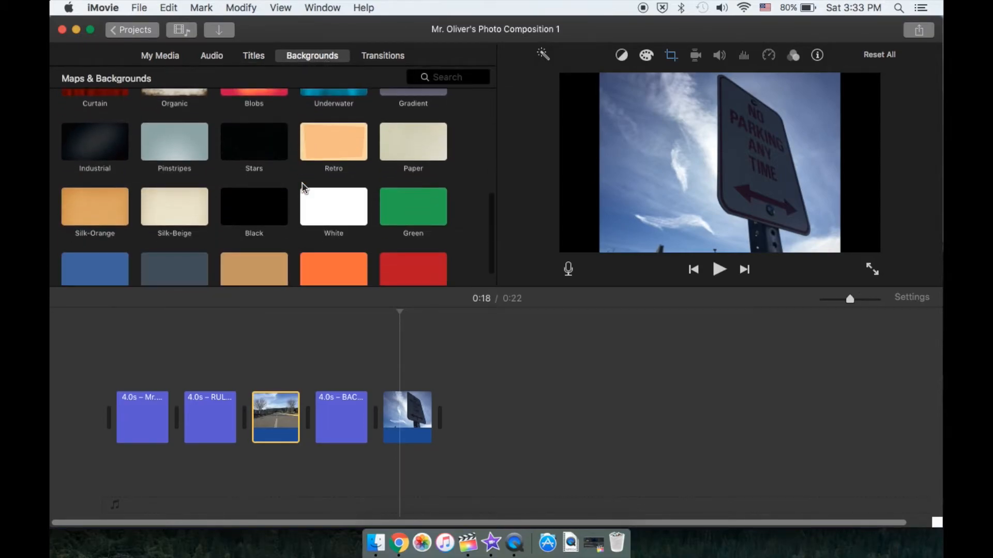
{"action": "key", "text": "w"}
{"action": "left_click_drag", "start_coordinate": [251, 205], "coordinate": [536, 398]}
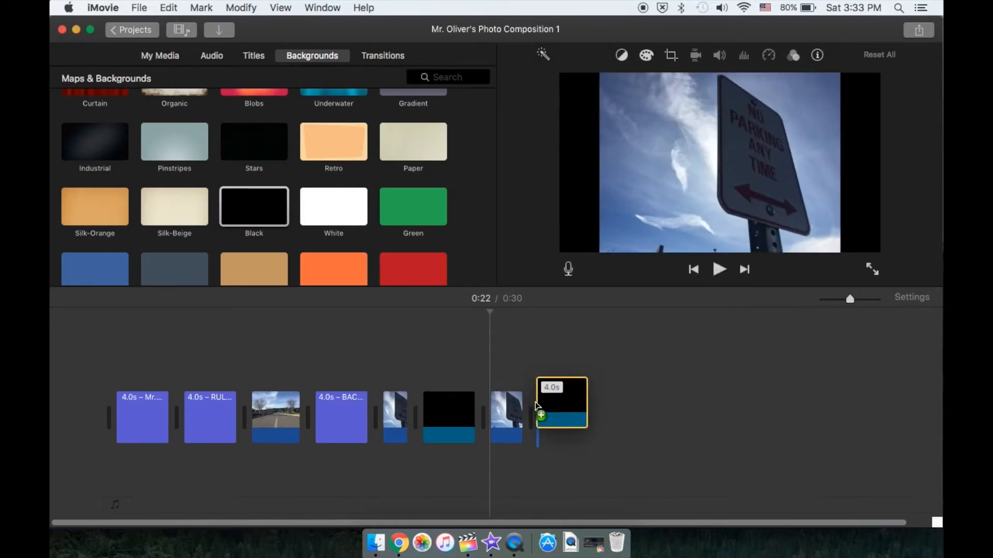
Delete the black clip that splits the sign photo and join the two photo halves into one clip.
{"action": "left_click", "coordinate": [440, 407]}
{"action": "key", "text": "Delete"}
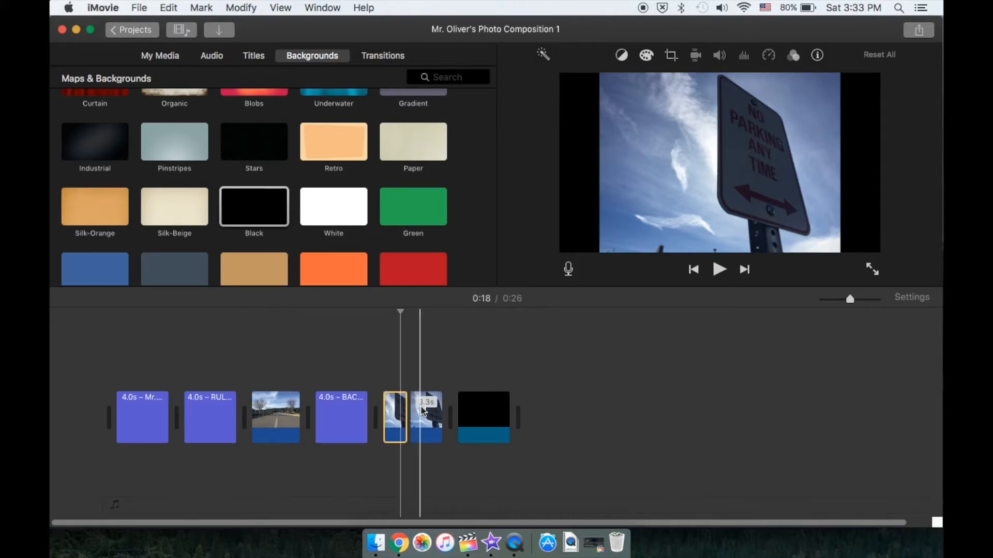
{"action": "left_click", "coordinate": [229, 7]}
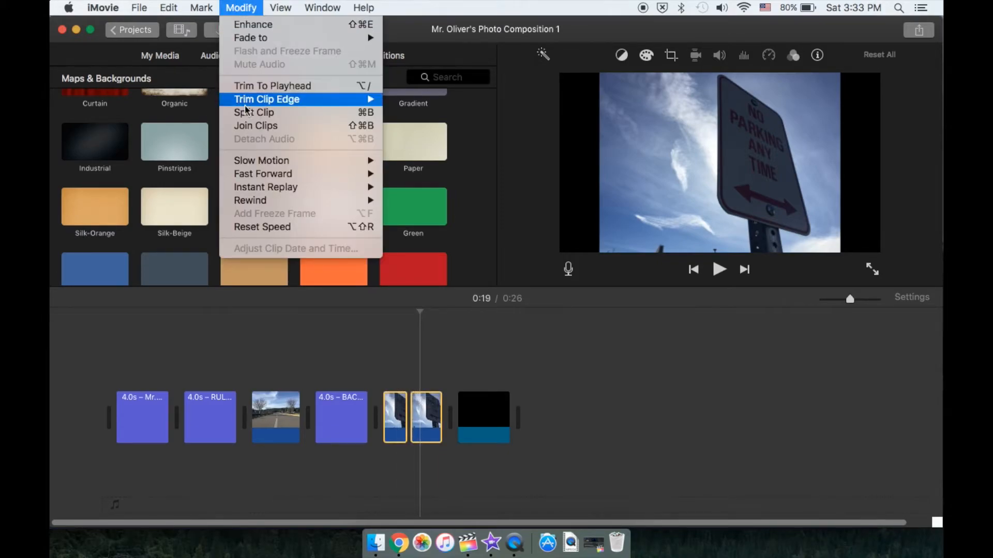
{"action": "left_click", "coordinate": [250, 125]}
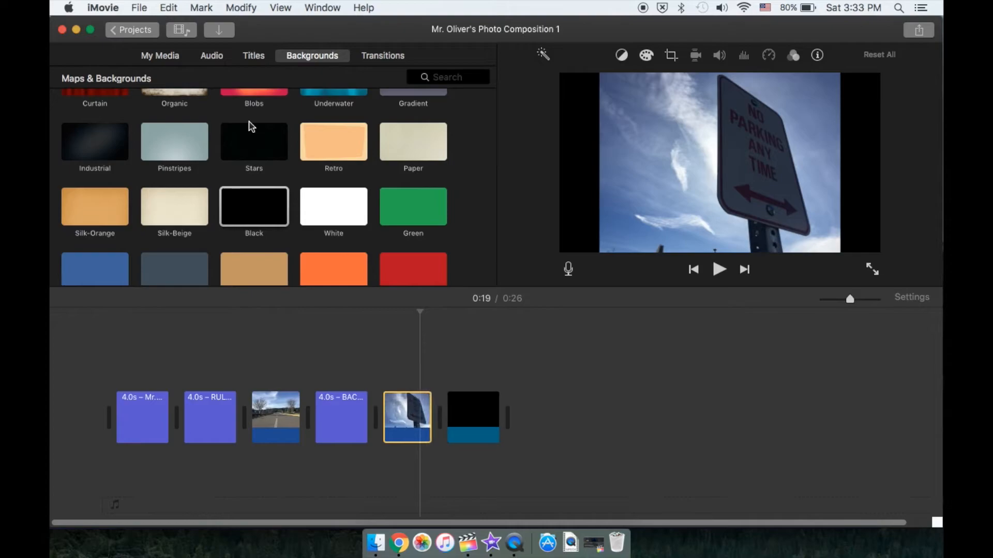
Stack the sign photo above the black background clip and lengthen the background so it extends past the photo.
{"action": "left_click_drag", "start_coordinate": [414, 425], "coordinate": [405, 357]}
{"action": "left_click_drag", "start_coordinate": [434, 407], "coordinate": [455, 407]}
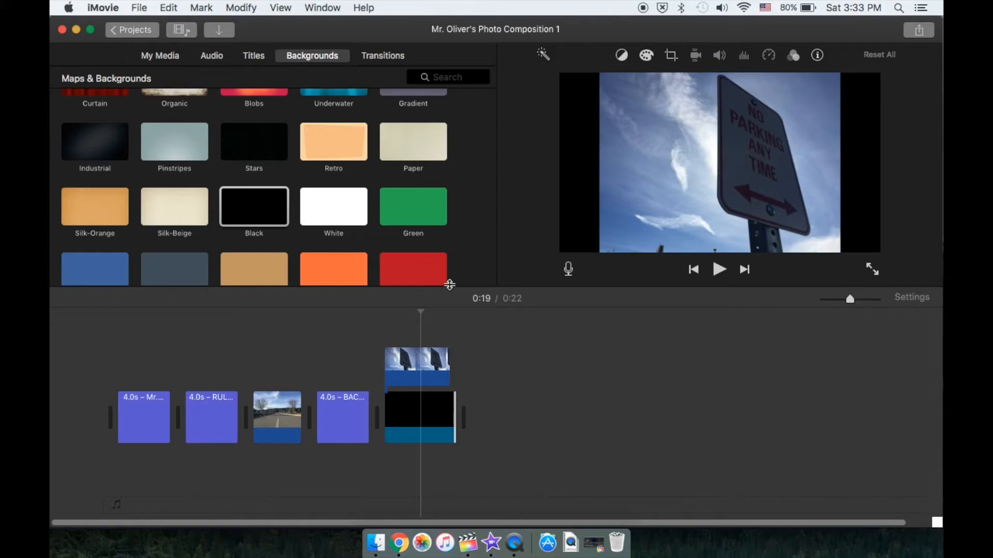
Set the sign photo's overlay to Picture in Picture, then enlarge it and centre it in the upper part of the frame.
{"action": "left_click", "coordinate": [429, 362]}
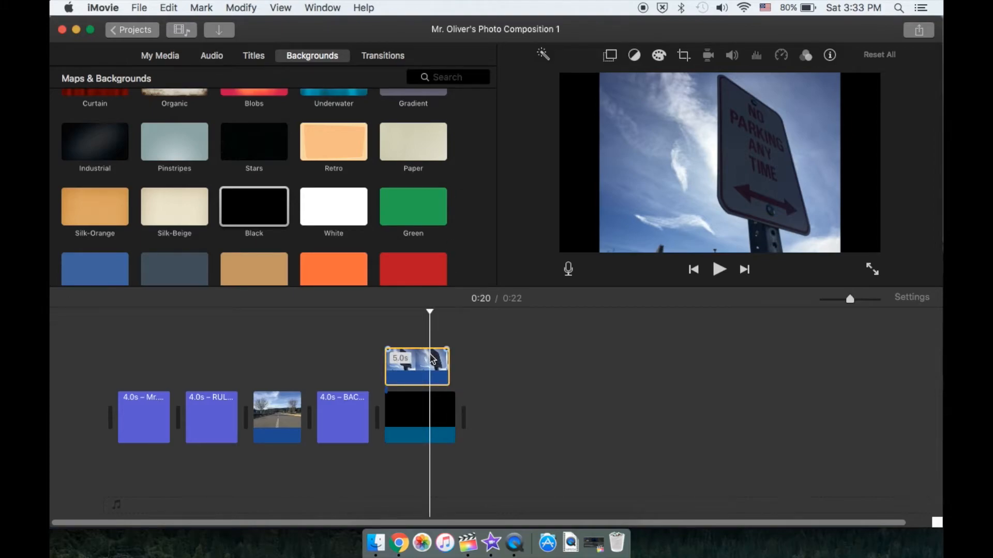
{"action": "left_click", "coordinate": [611, 56]}
{"action": "left_click", "coordinate": [574, 85]}
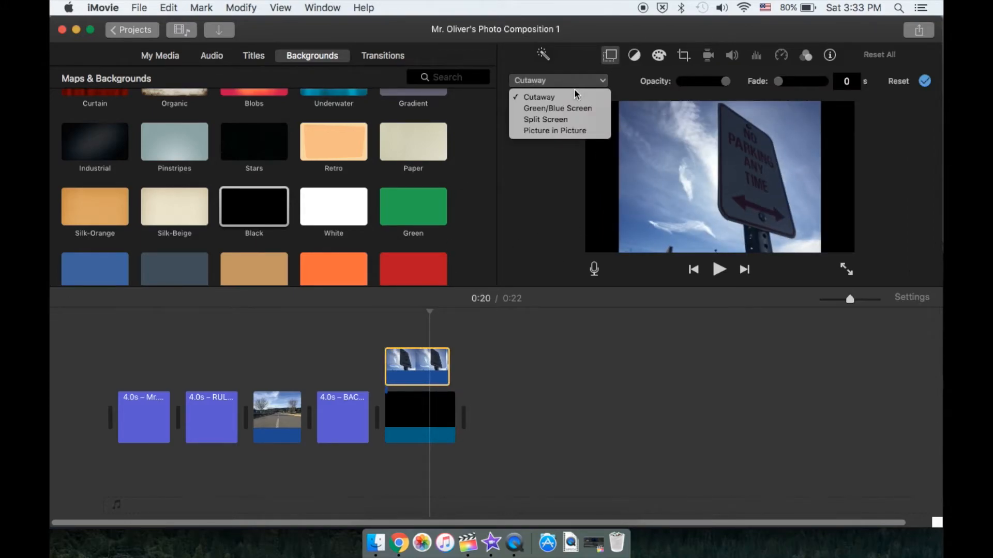
{"action": "left_click", "coordinate": [572, 132]}
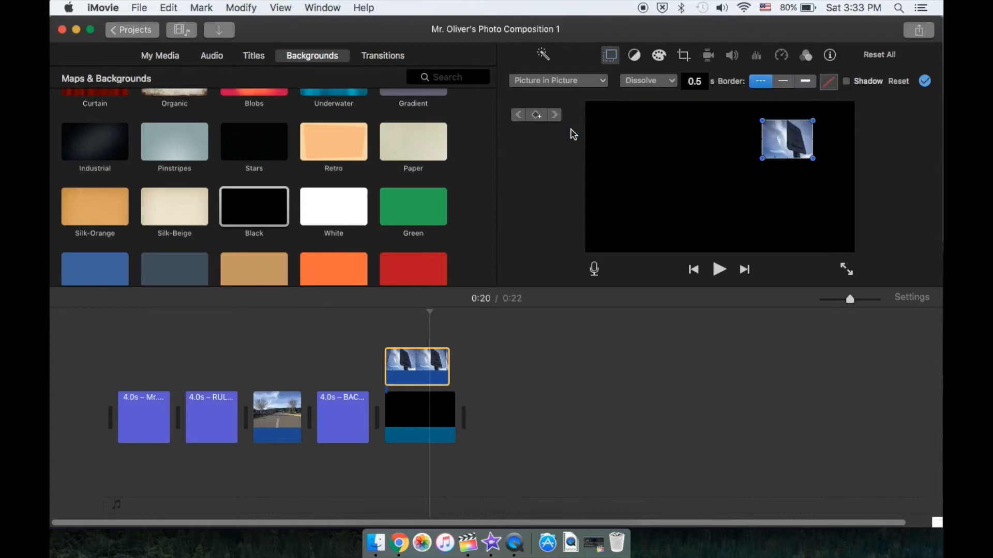
{"action": "left_click_drag", "start_coordinate": [761, 158], "coordinate": [678, 193]}
{"action": "left_click_drag", "start_coordinate": [747, 180], "coordinate": [719, 172]}
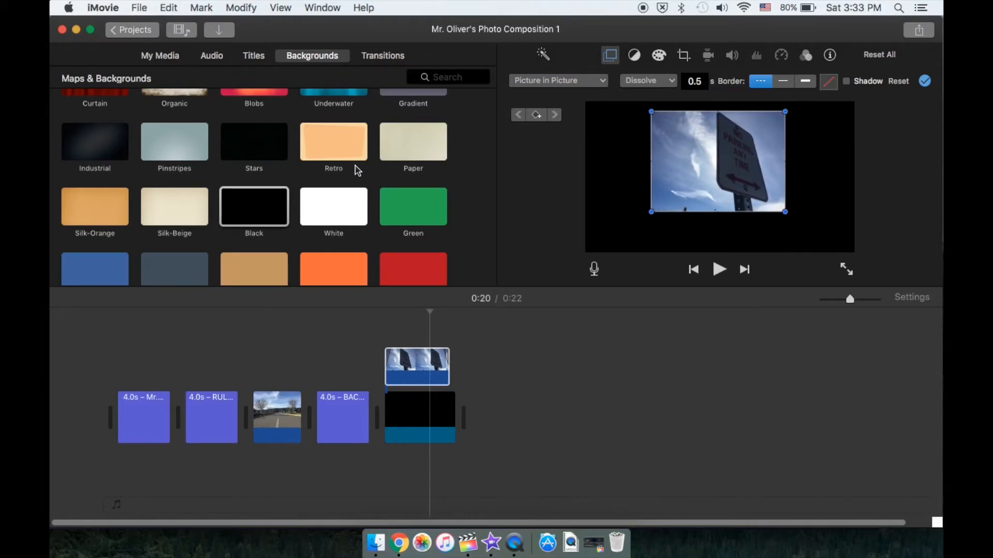
Add a Gravity Lower Third title above the sign photo in the timeline, aligned with the photo's start.
{"action": "left_click", "coordinate": [355, 331]}
{"action": "scroll", "coordinate": [290, 217], "scroll_direction": "up", "scroll_amount": 5}
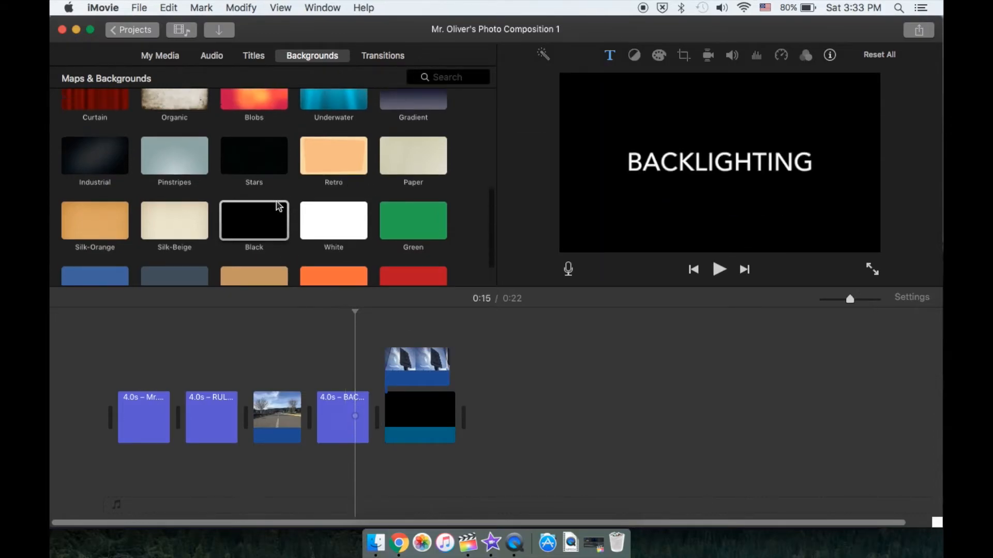
{"action": "scroll", "coordinate": [274, 171], "scroll_direction": "up", "scroll_amount": 2}
{"action": "left_click", "coordinate": [254, 56]}
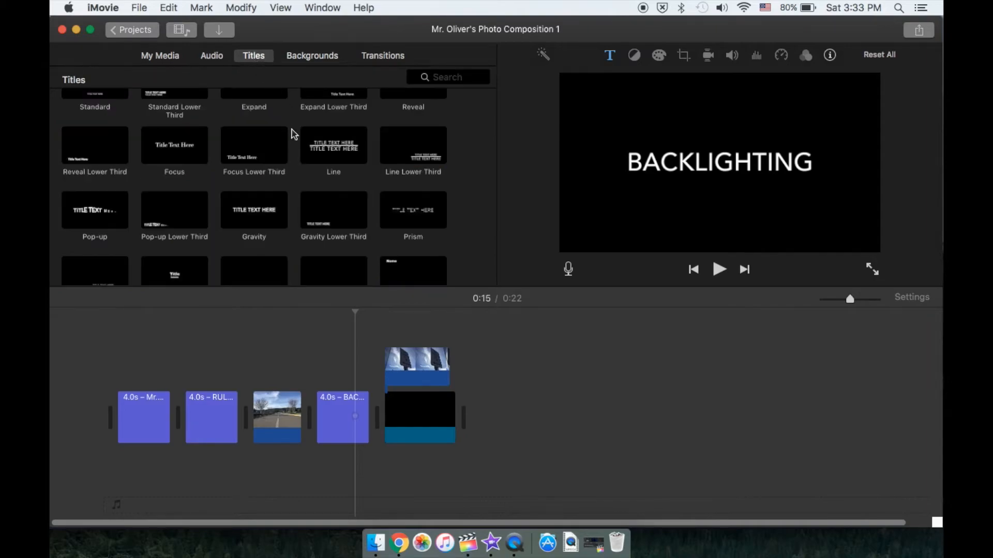
{"action": "scroll", "coordinate": [309, 189], "scroll_direction": "down", "scroll_amount": 3}
{"action": "left_click_drag", "start_coordinate": [311, 173], "coordinate": [397, 339]}
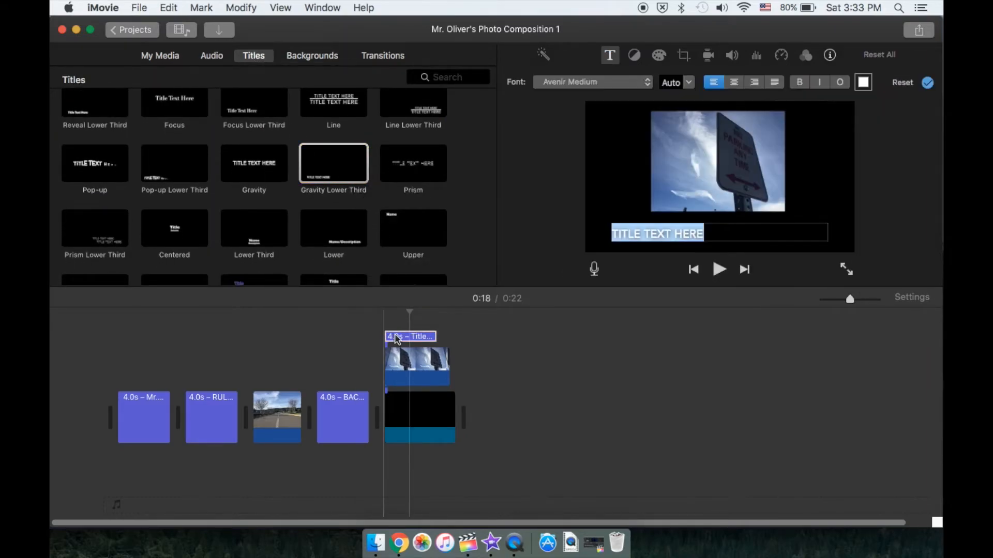
Preview the lower-third title, then remove it and place a fresh Gravity Lower Third title above the sign photo.
{"action": "left_click", "coordinate": [404, 340]}
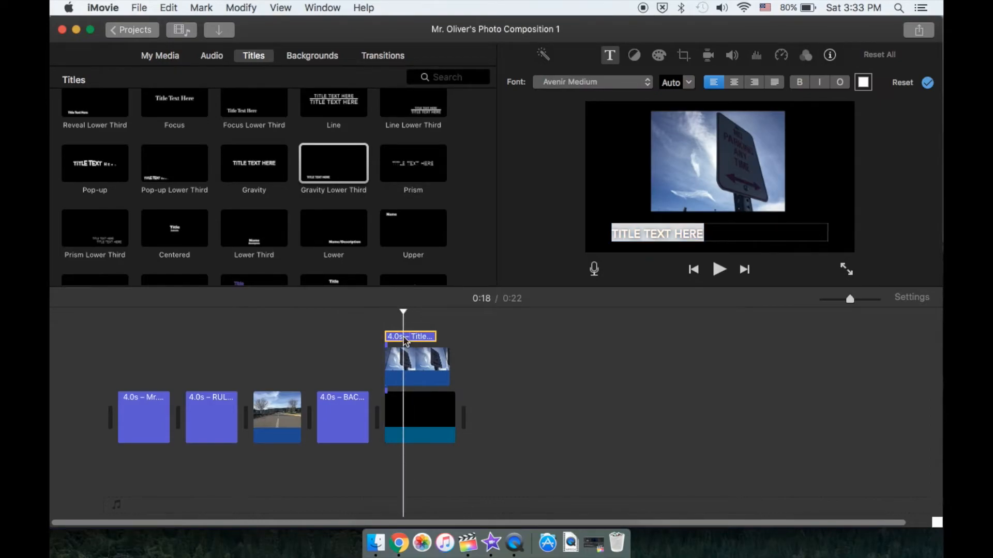
{"action": "key", "text": "space"}
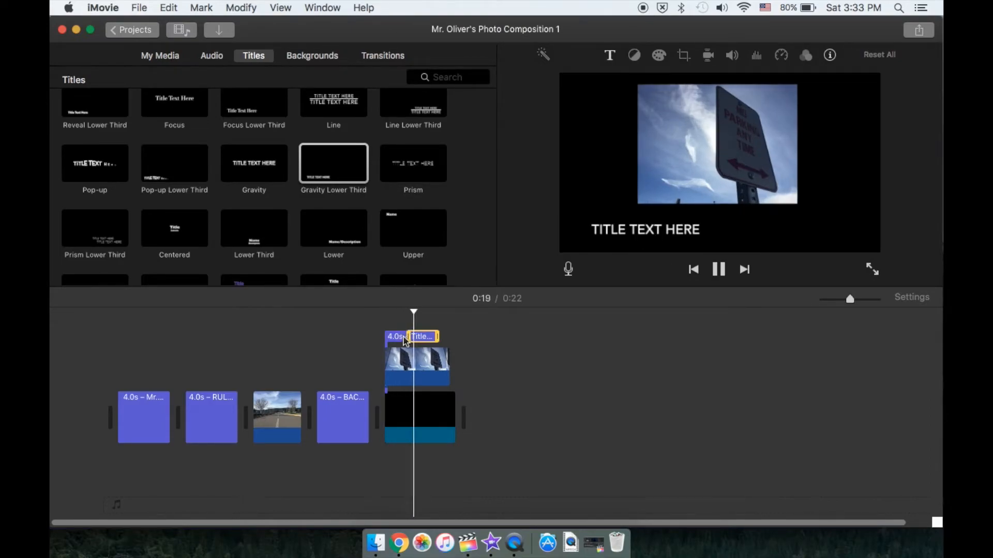
{"action": "key", "text": "space"}
{"action": "key", "text": "Delete"}
{"action": "left_click_drag", "start_coordinate": [337, 180], "coordinate": [408, 335]}
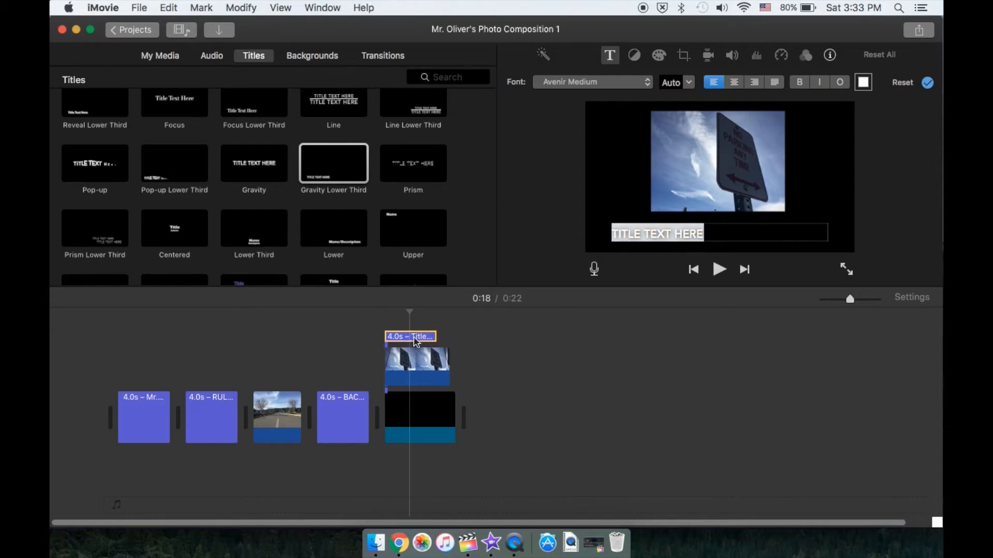
Replace the lower-third title's placeholder text with BACKLIGHTING and centre-align it.
{"action": "double_click", "coordinate": [644, 235]}
{"action": "key", "text": "super+a"}
{"action": "key", "text": "BackSpace"}
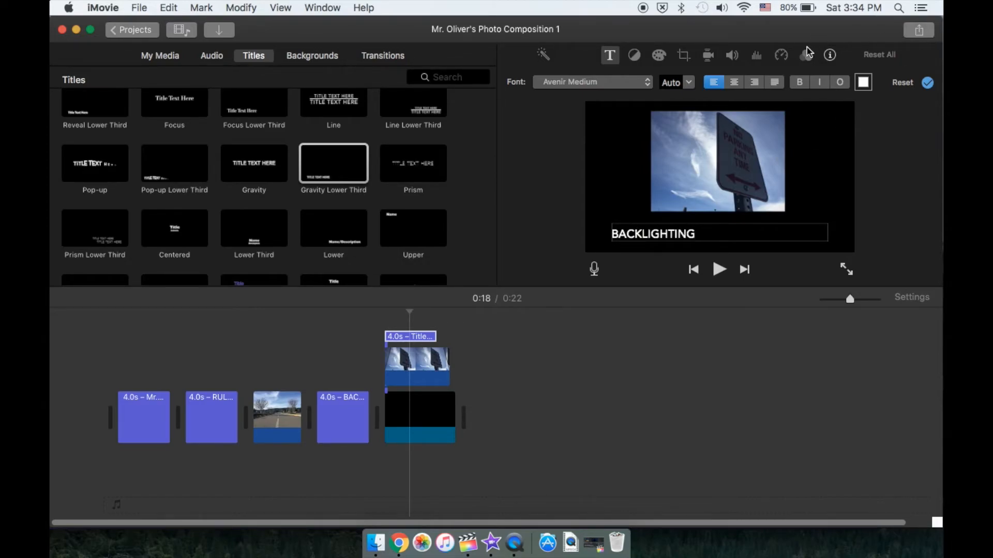
{"action": "left_click", "coordinate": [740, 84]}
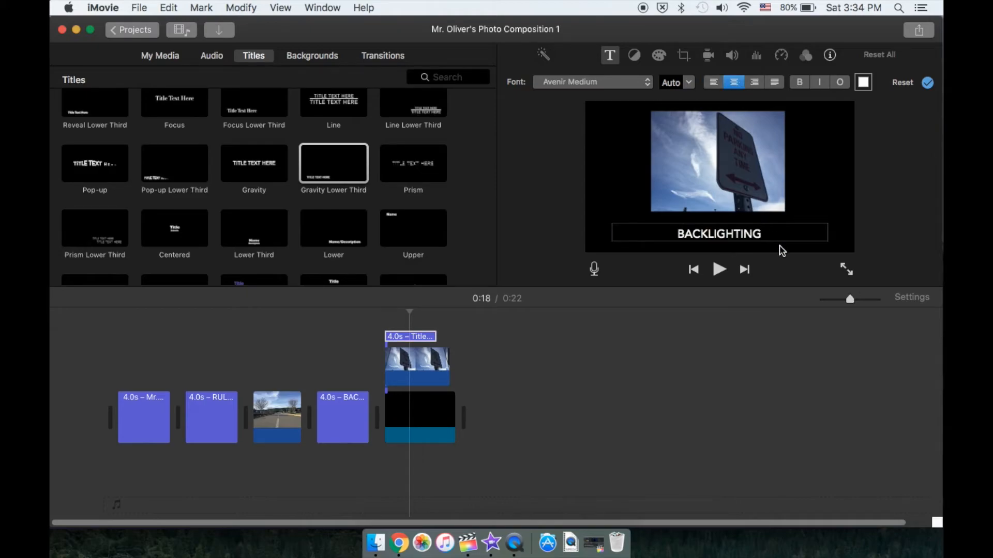
Try Chalkduster on the BACKLIGHTING lower-third text, settle on Courier New Bold, and play back the captioned photo.
{"action": "left_click_drag", "start_coordinate": [736, 235], "coordinate": [676, 234]}
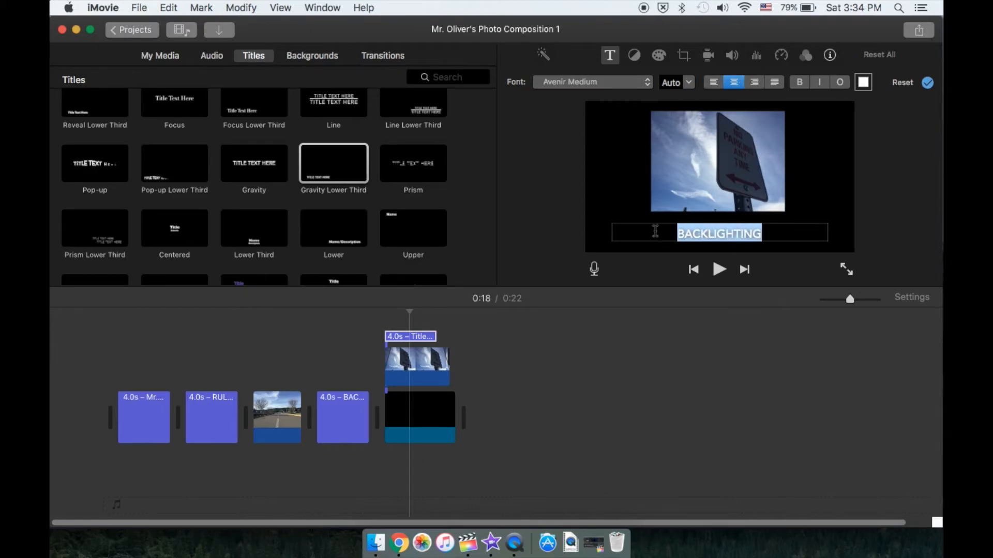
{"action": "left_click", "coordinate": [630, 83]}
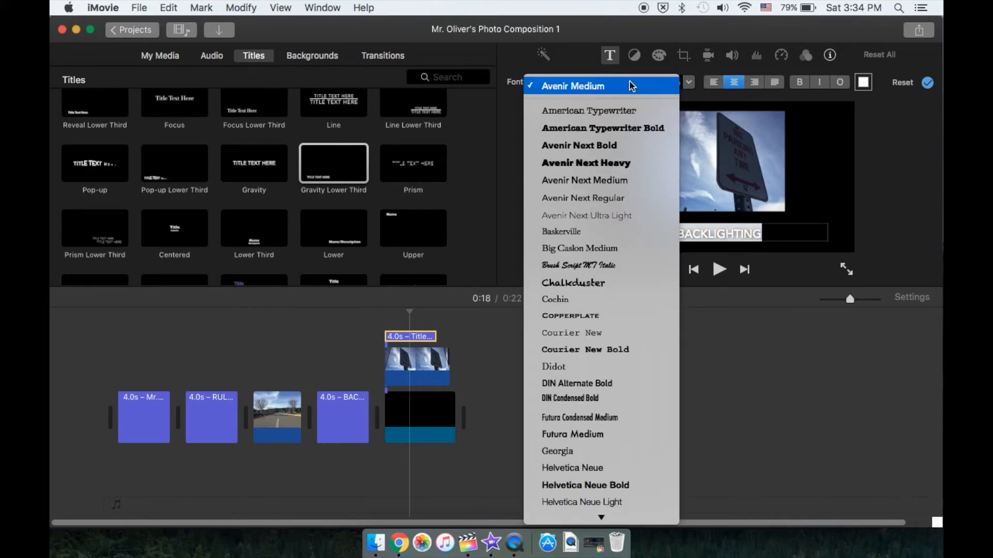
{"action": "left_click", "coordinate": [612, 282]}
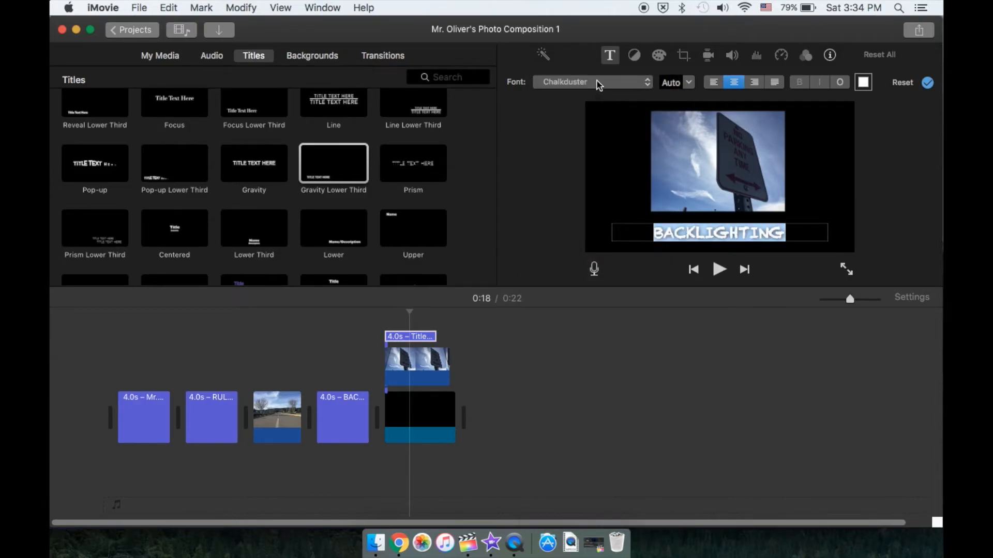
{"action": "left_click", "coordinate": [598, 85]}
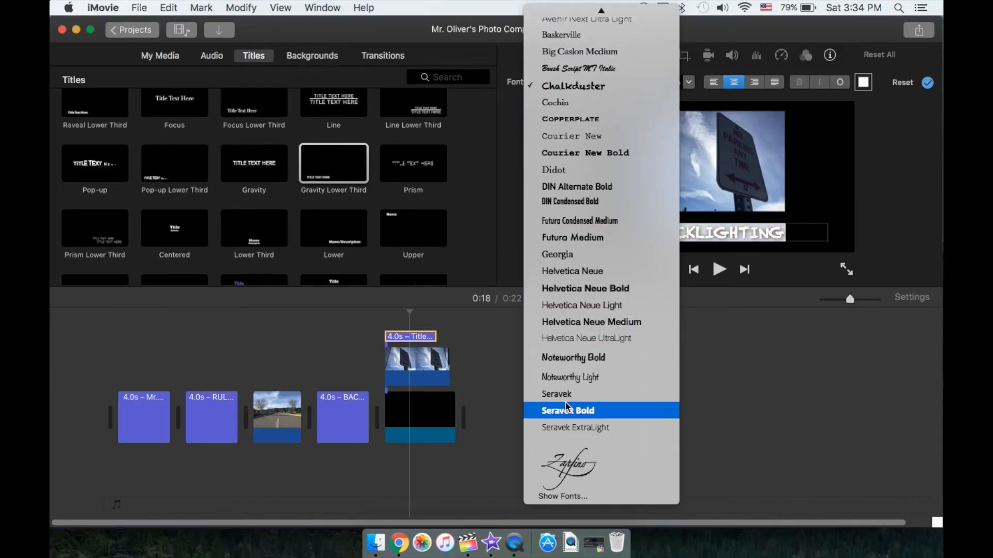
{"action": "left_click", "coordinate": [561, 155]}
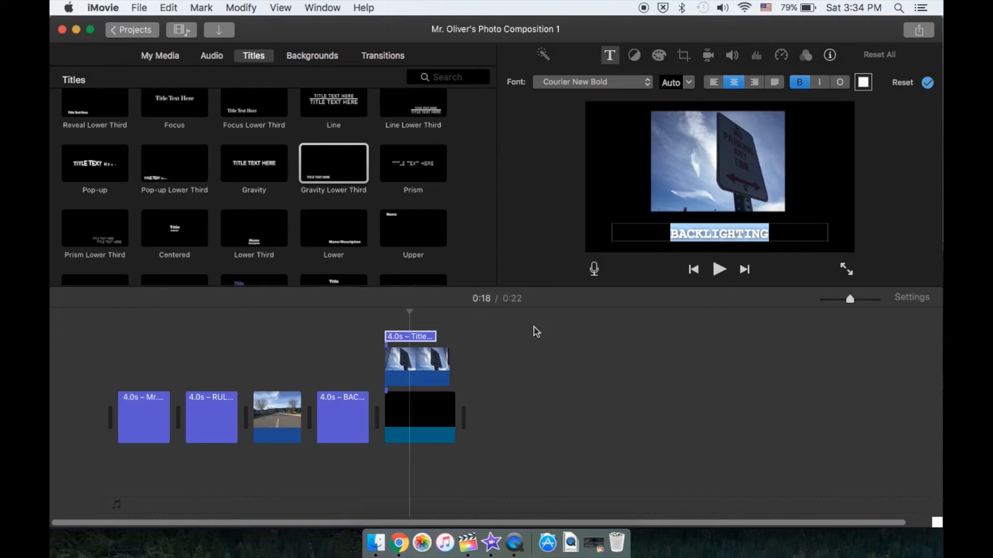
{"action": "key", "text": "space"}
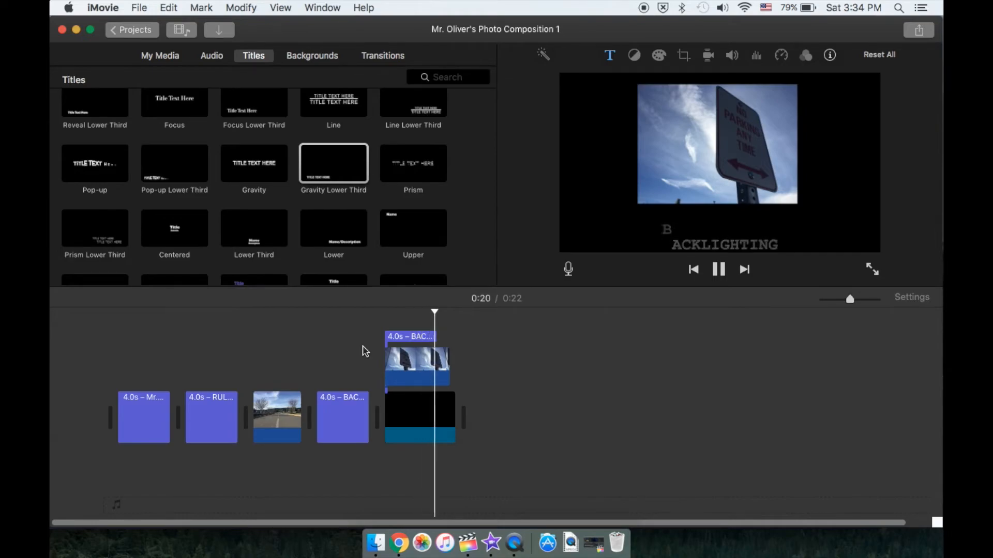
{"action": "key", "text": "space"}
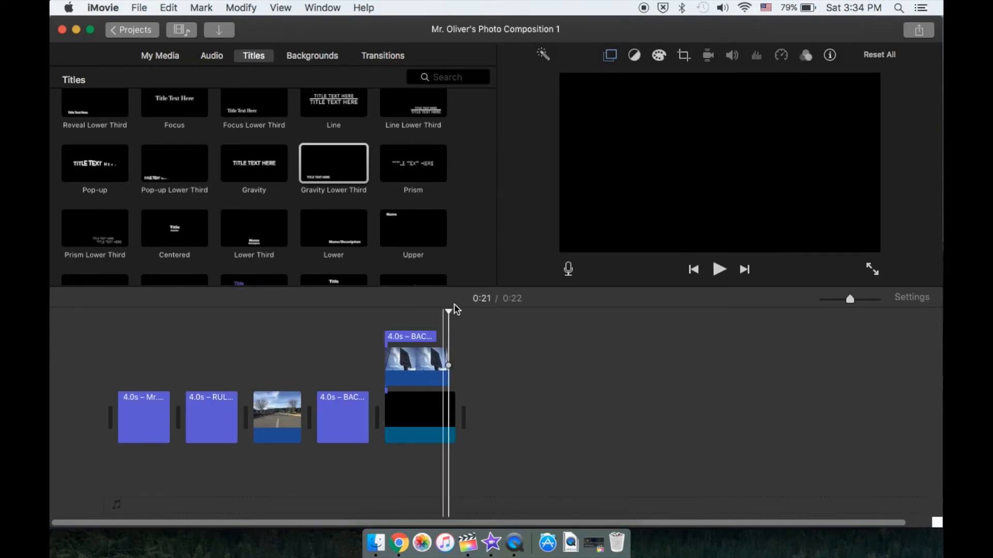
Insert a Cube transition between the road photo and the BACKLIGHTING title clip and play it back.
{"action": "left_click", "coordinate": [382, 55]}
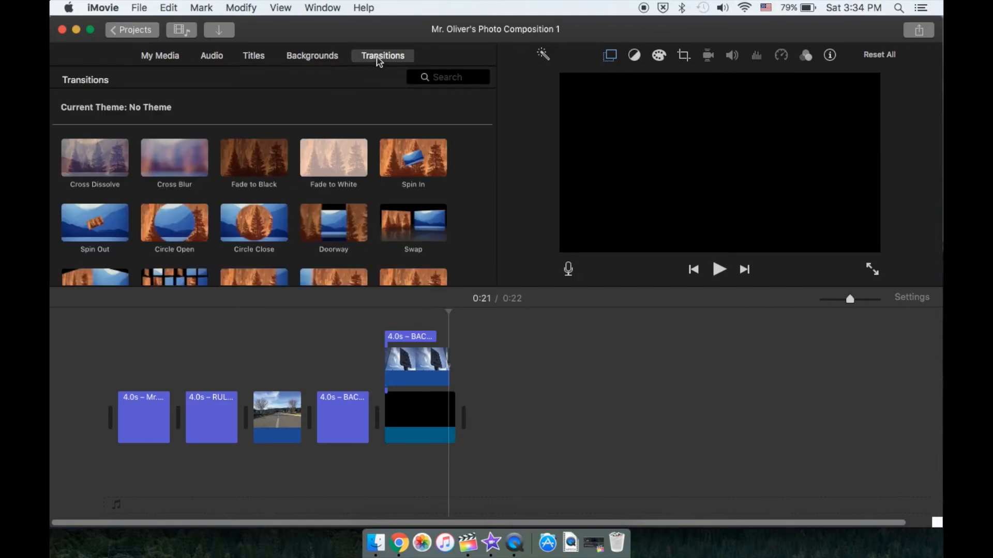
{"action": "scroll", "coordinate": [295, 189], "scroll_direction": "down", "scroll_amount": 3}
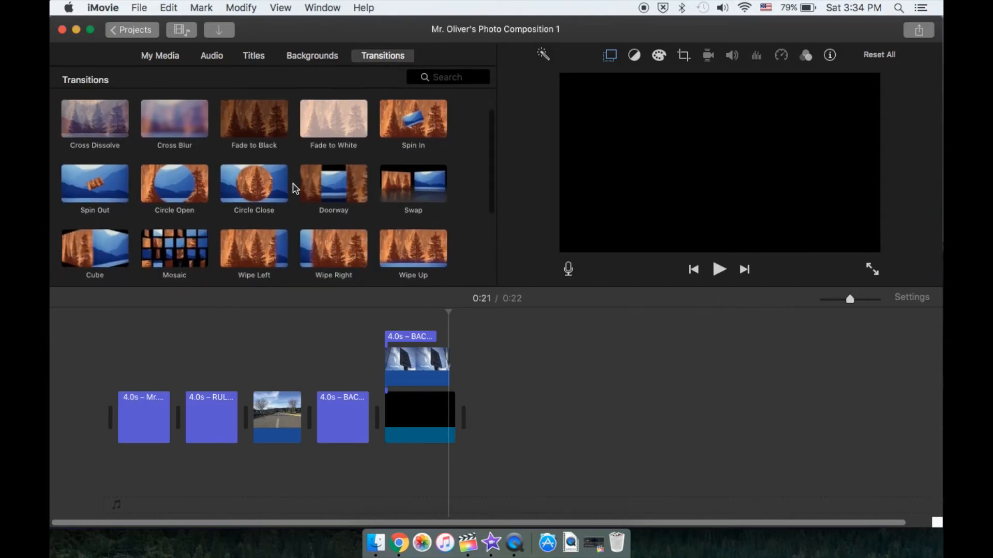
{"action": "left_click_drag", "start_coordinate": [70, 234], "coordinate": [247, 376]}
{"action": "left_click_drag", "start_coordinate": [280, 405], "coordinate": [285, 417]}
{"action": "left_click", "coordinate": [268, 367]}
{"action": "key", "text": "space"}
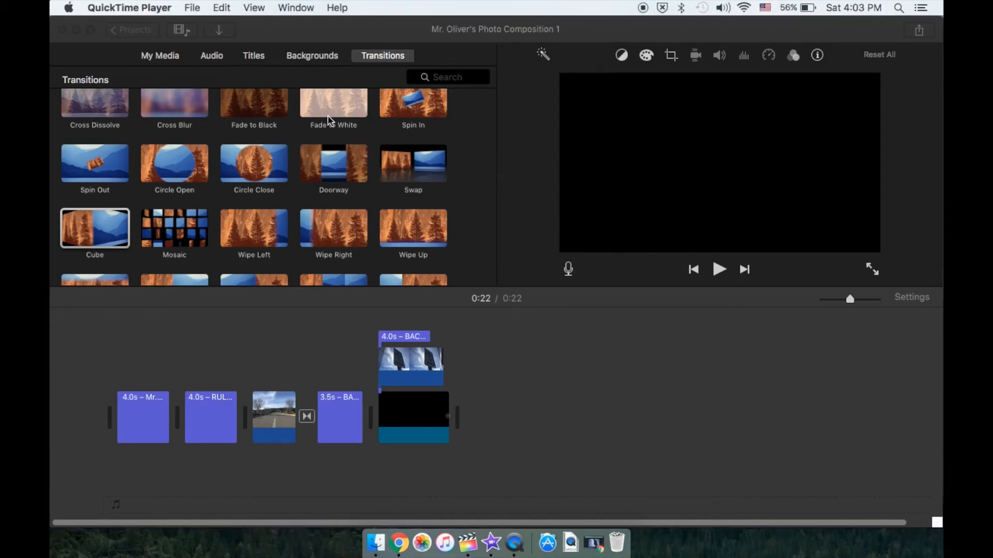
Show only the Jingles from the iLife sound effects and browse to the Chelsea Loft tracks.
{"action": "left_click", "coordinate": [222, 59]}
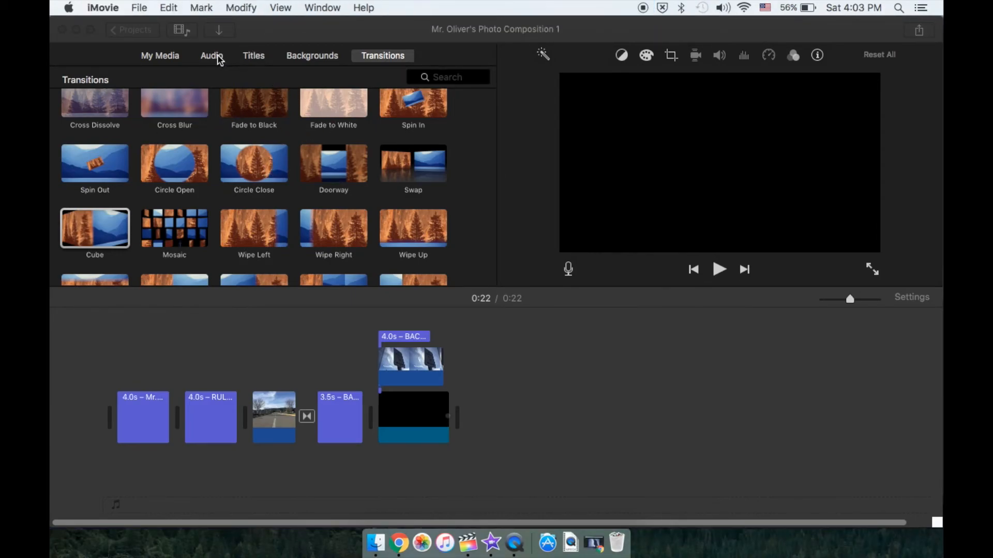
{"action": "left_click", "coordinate": [220, 60]}
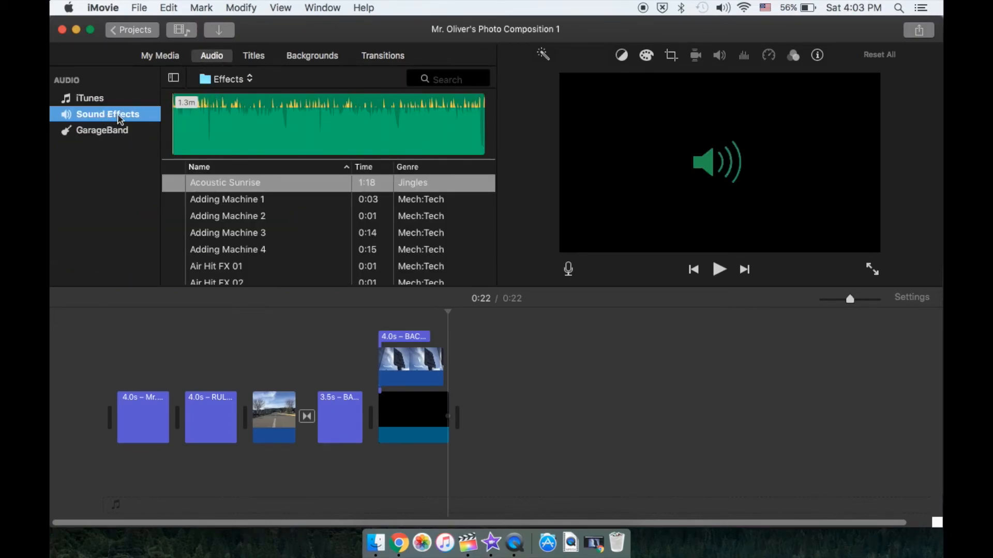
{"action": "left_click", "coordinate": [217, 139]}
{"action": "left_click", "coordinate": [247, 82]}
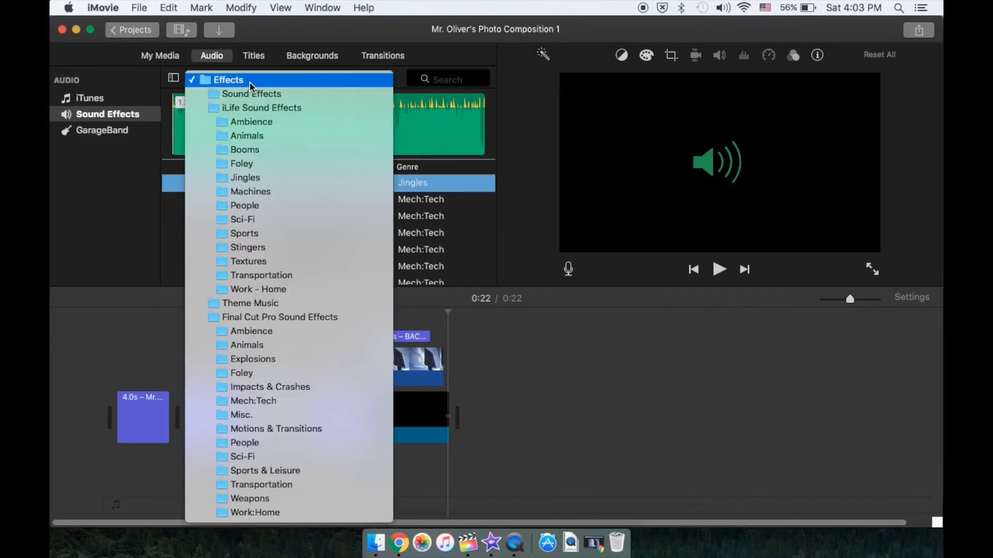
{"action": "left_click", "coordinate": [253, 177]}
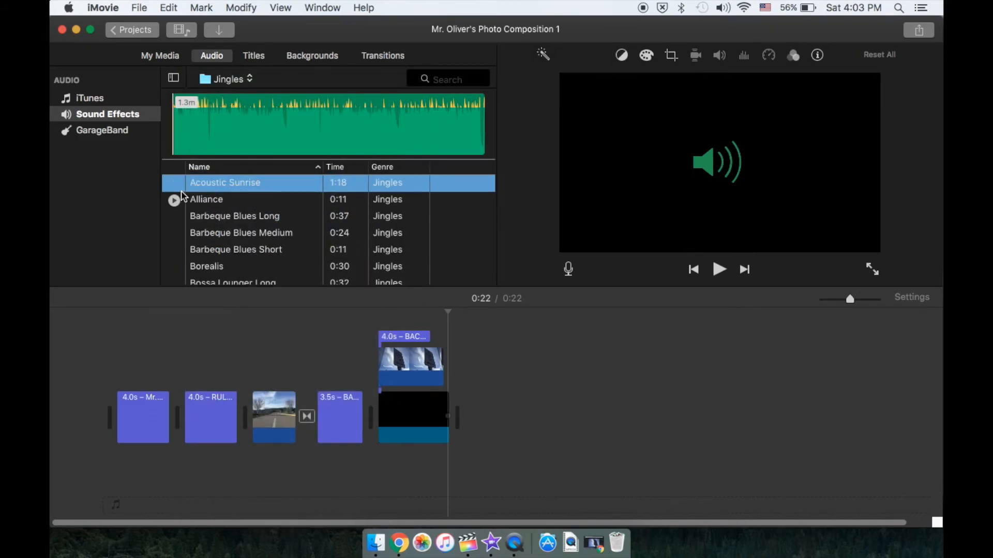
{"action": "scroll", "coordinate": [234, 224], "scroll_direction": "down", "scroll_amount": 10}
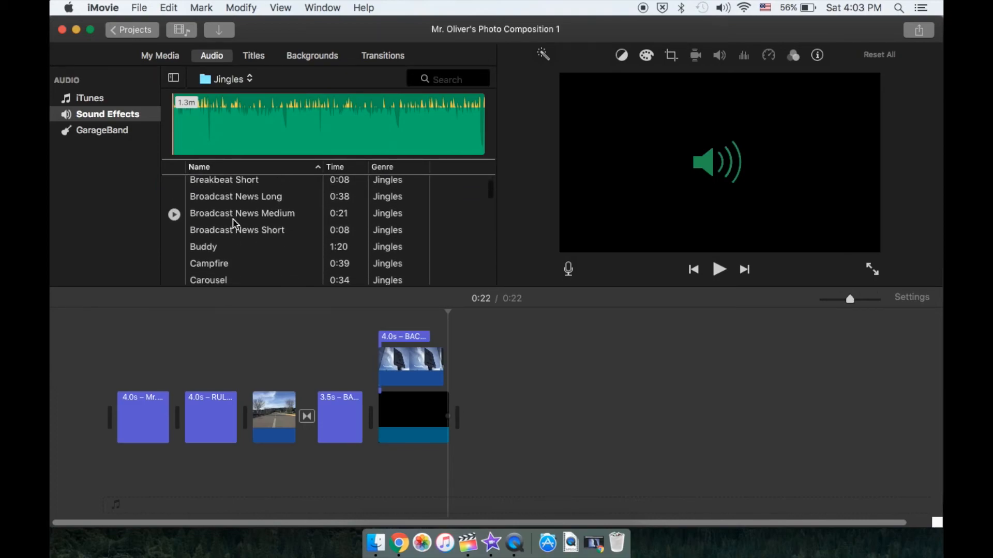
{"action": "scroll", "coordinate": [233, 224], "scroll_direction": "down", "scroll_amount": 10}
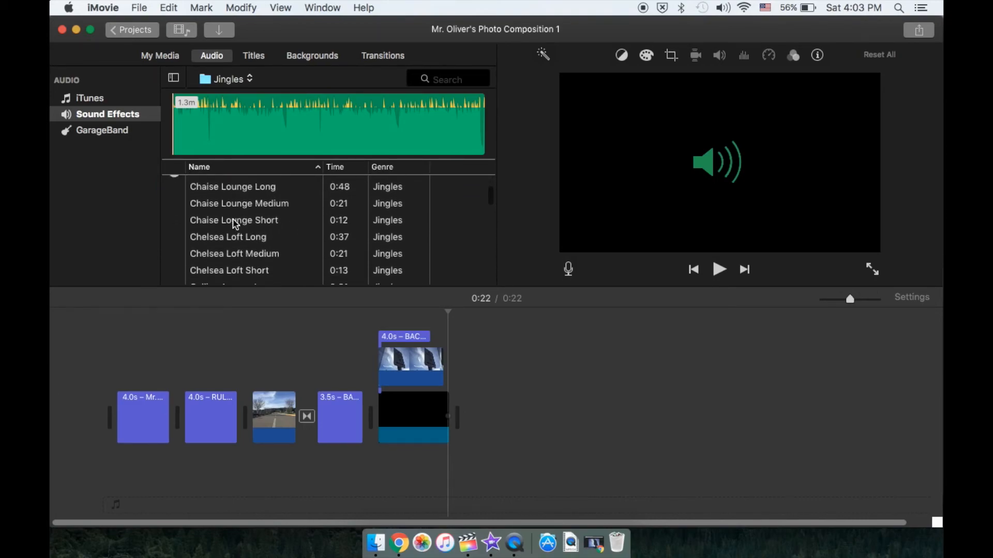
Try Chelsea Loft Medium as background music from the start of the slideshow, play it back, and remove it.
{"action": "left_click", "coordinate": [212, 250]}
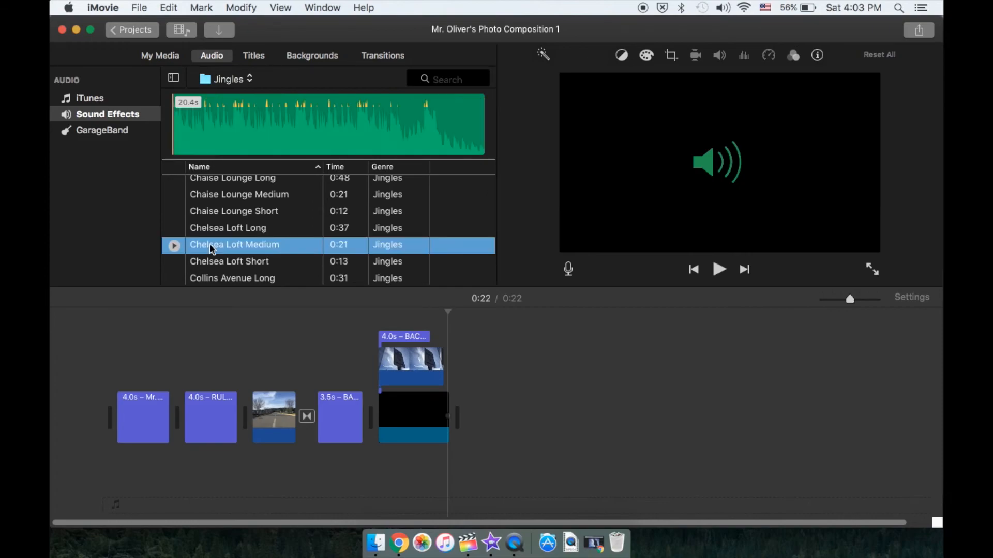
{"action": "left_click_drag", "start_coordinate": [211, 249], "coordinate": [113, 473]}
{"action": "left_click", "coordinate": [114, 473]}
{"action": "key", "text": "space"}
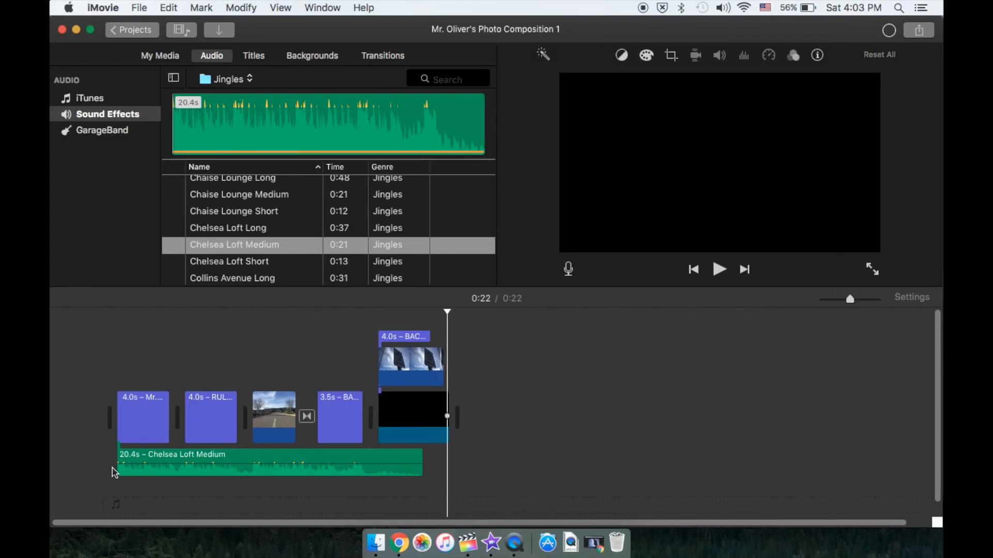
{"action": "left_click", "coordinate": [387, 458]}
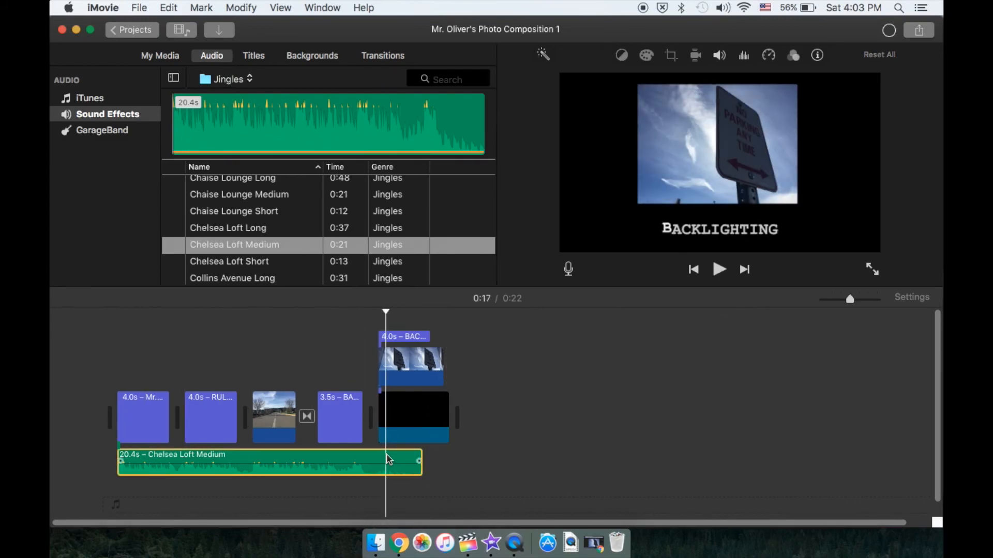
{"action": "key", "text": "Delete"}
Add Chelsea Loft Long beneath the slideshow from its start, trim it to 22.8 s with a fade-out, and play it back.
{"action": "left_click", "coordinate": [218, 227]}
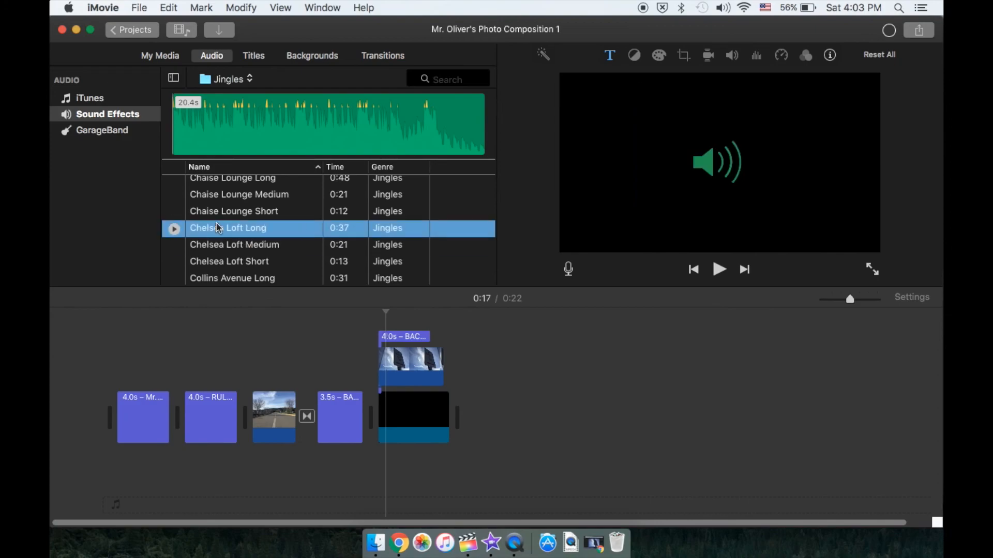
{"action": "left_click_drag", "start_coordinate": [219, 227], "coordinate": [151, 455]}
{"action": "left_click_drag", "start_coordinate": [644, 458], "coordinate": [438, 456]}
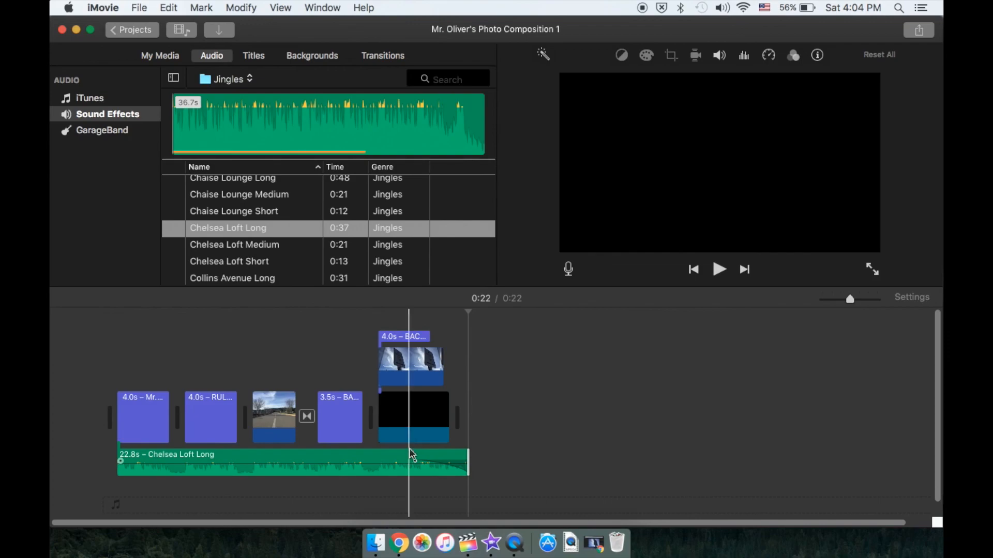
{"action": "key", "text": "space"}
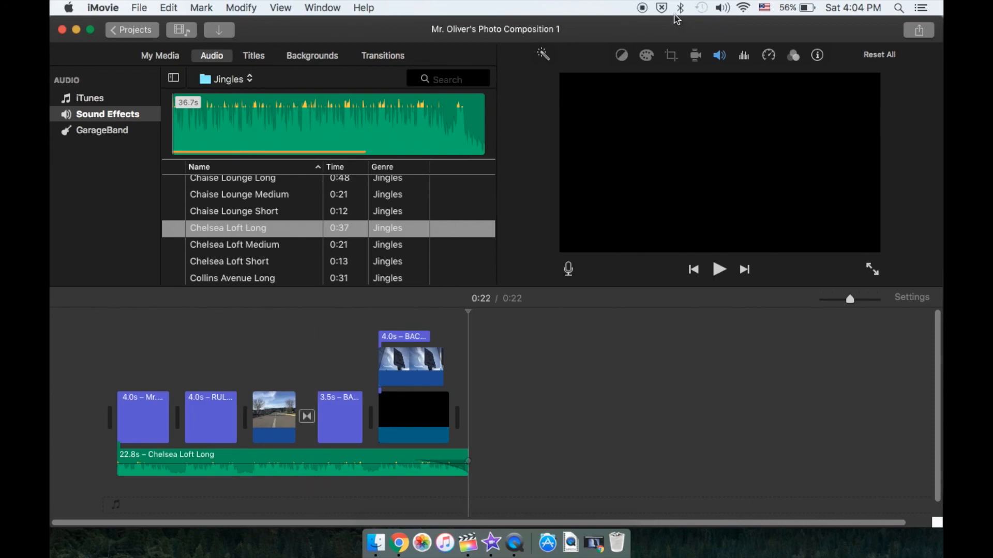
{"action": "left_click", "coordinate": [642, 8]}
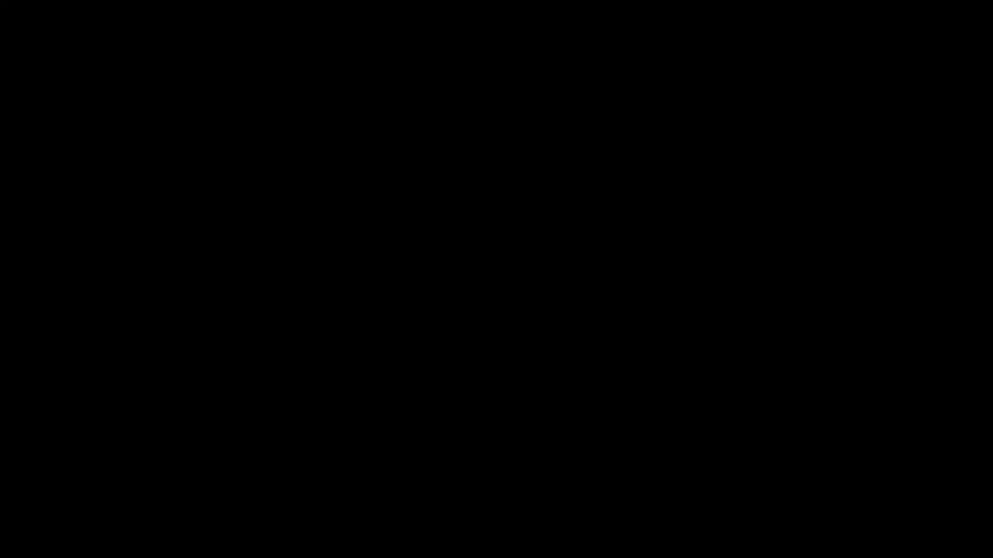